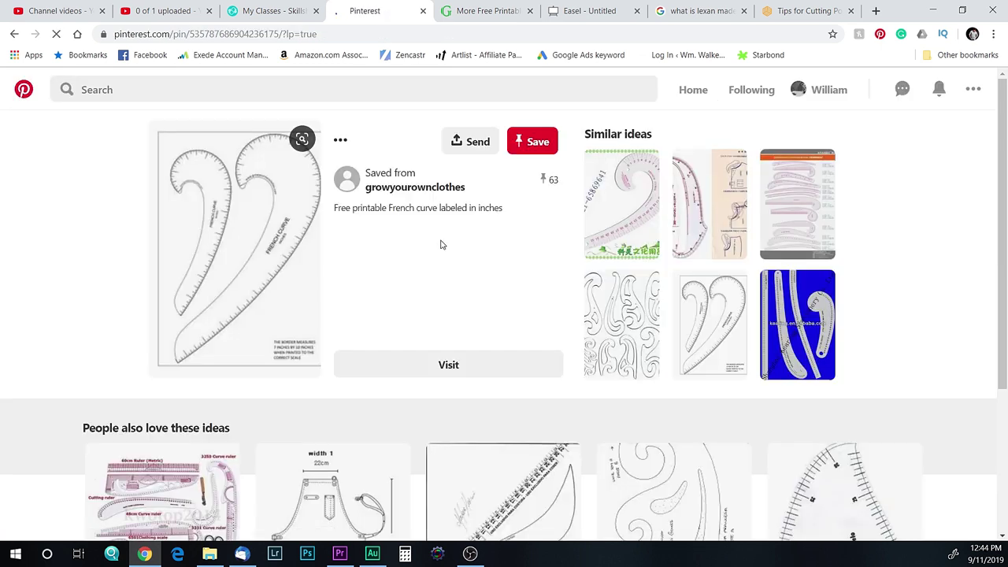
# Step: Find the Vector French Curves image in Google Images and open its source page
pyautogui.scroll(-2, 441, 244)
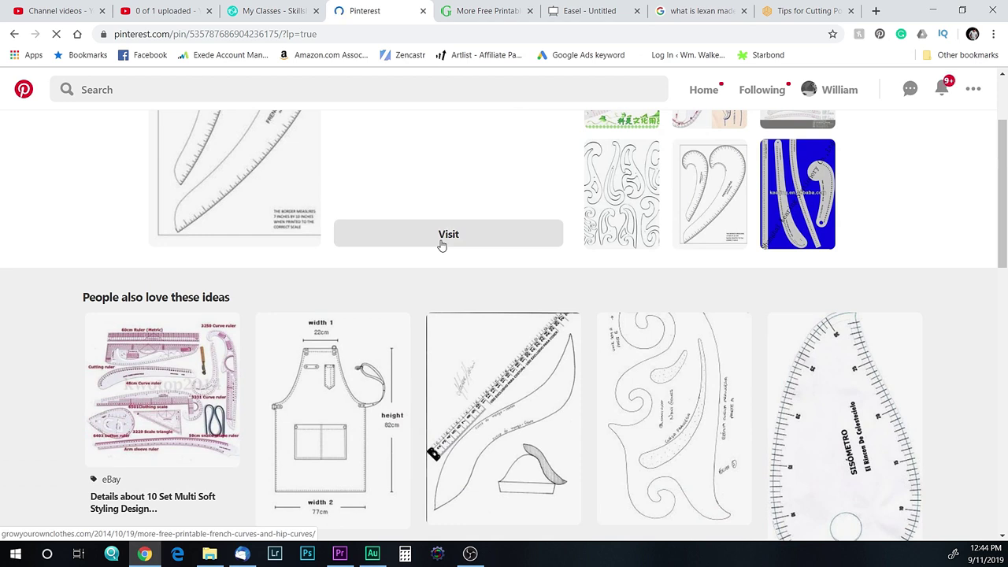
pyautogui.scroll(-1, 441, 244)
pyautogui.scroll(-2, 441, 243)
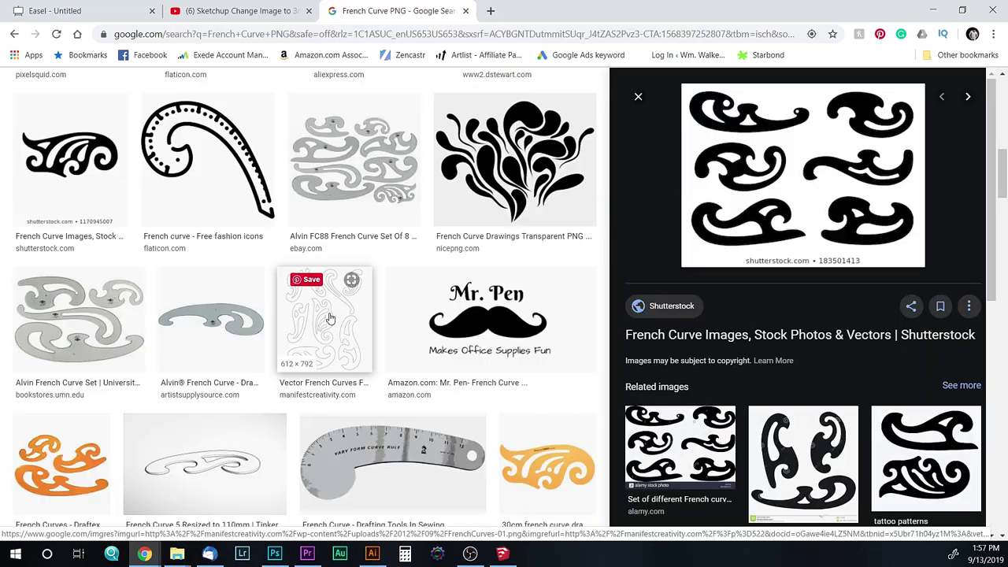
pyautogui.click(330, 318)
pyautogui.click(787, 299)
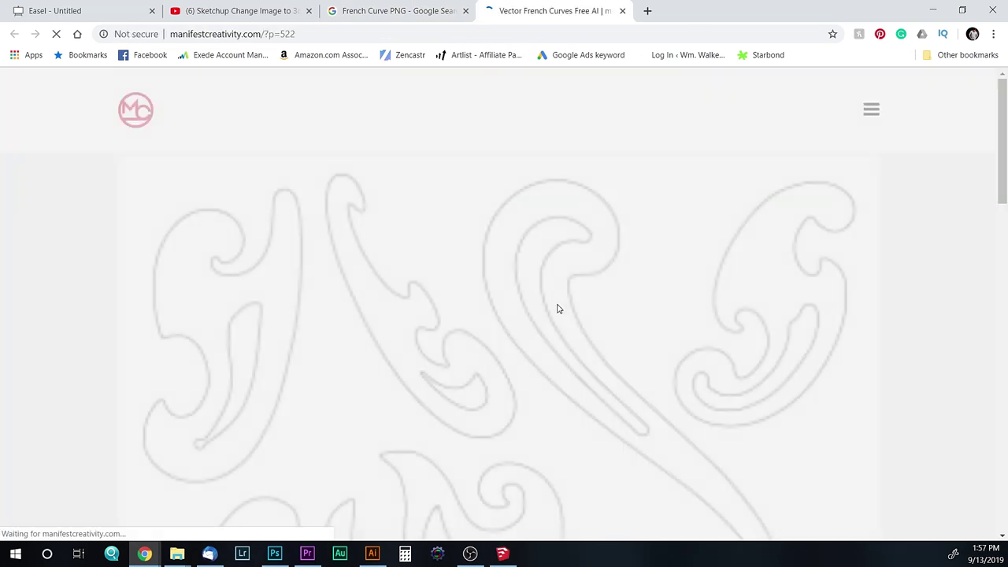
# Step: Download the free FrenchCurves.ai file and check its curve shapes in Illustrator
pyautogui.scroll(-6, 569, 304)
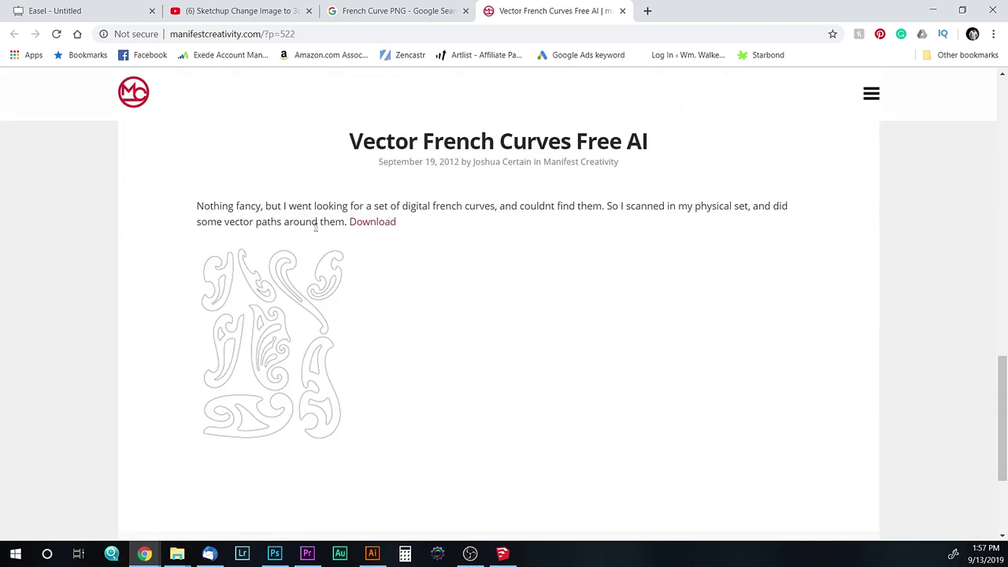
pyautogui.click(381, 225)
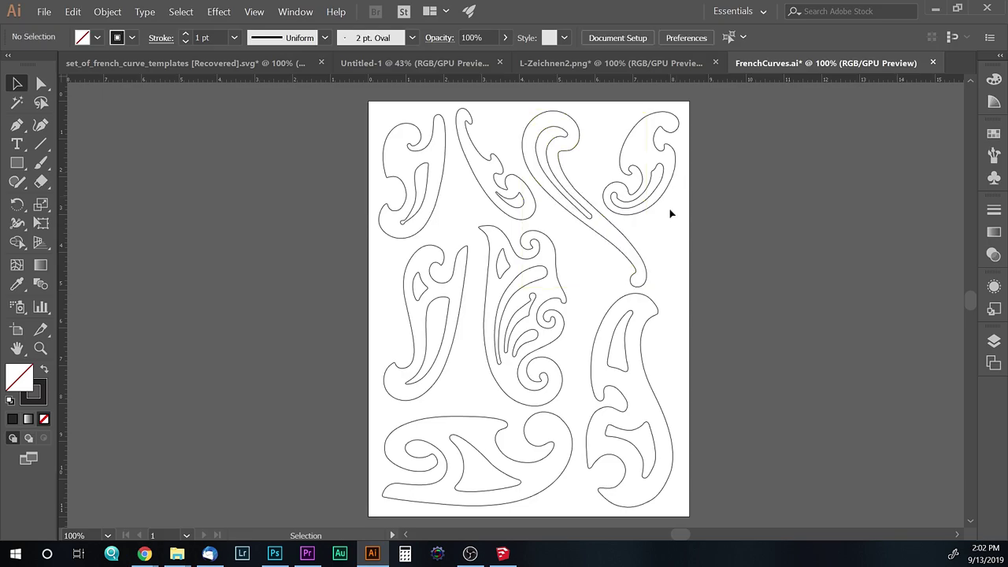
pyautogui.click(560, 157)
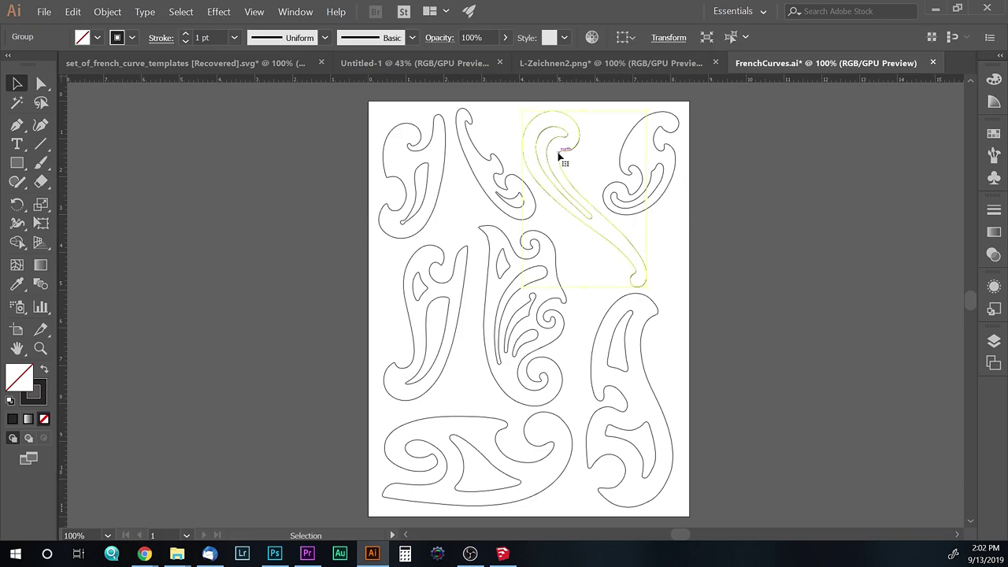
pyautogui.click(466, 155)
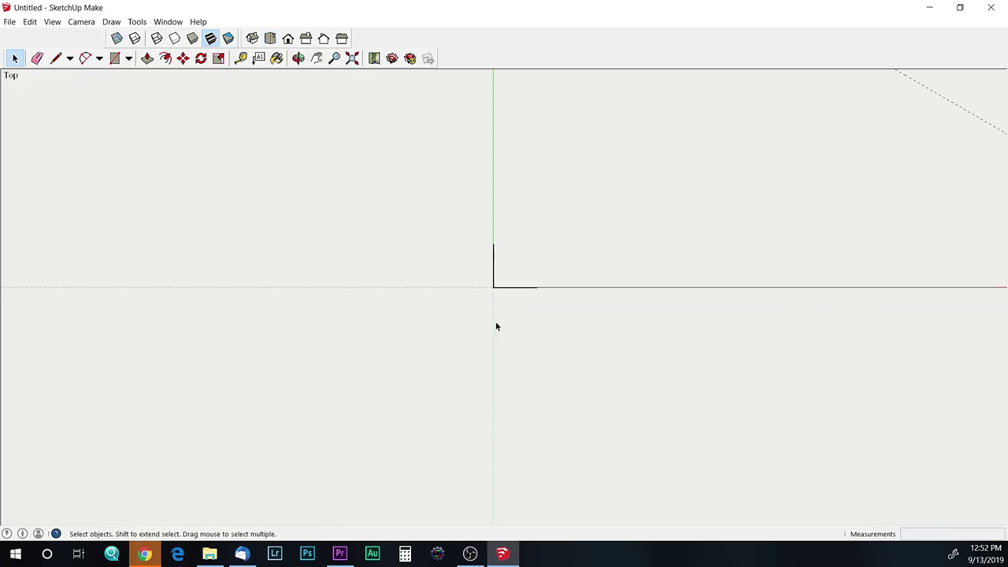
# Step: Draw the first triangle and its cutout along tape-measure guides, then make it a component
pyautogui.press('l')
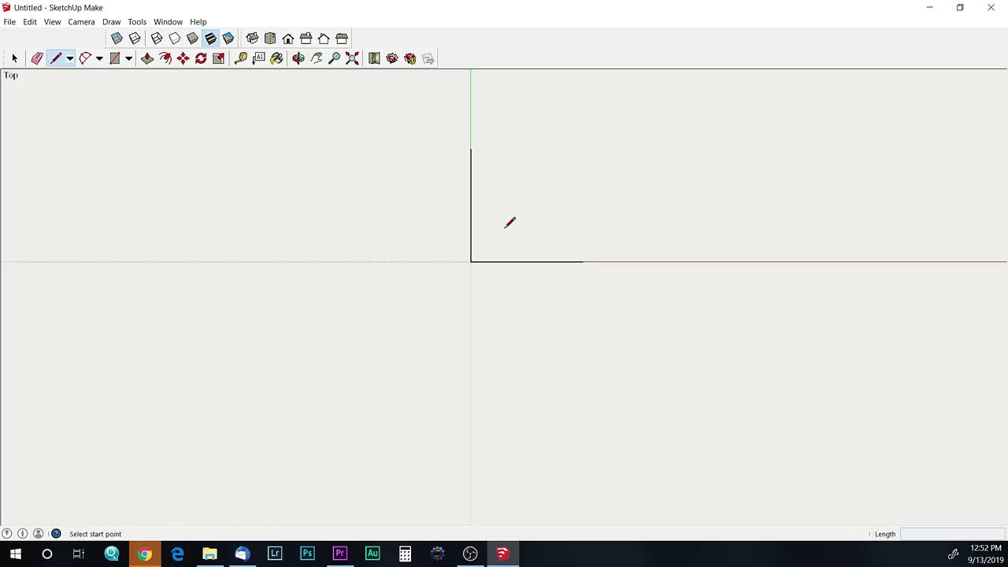
pyautogui.press('t')
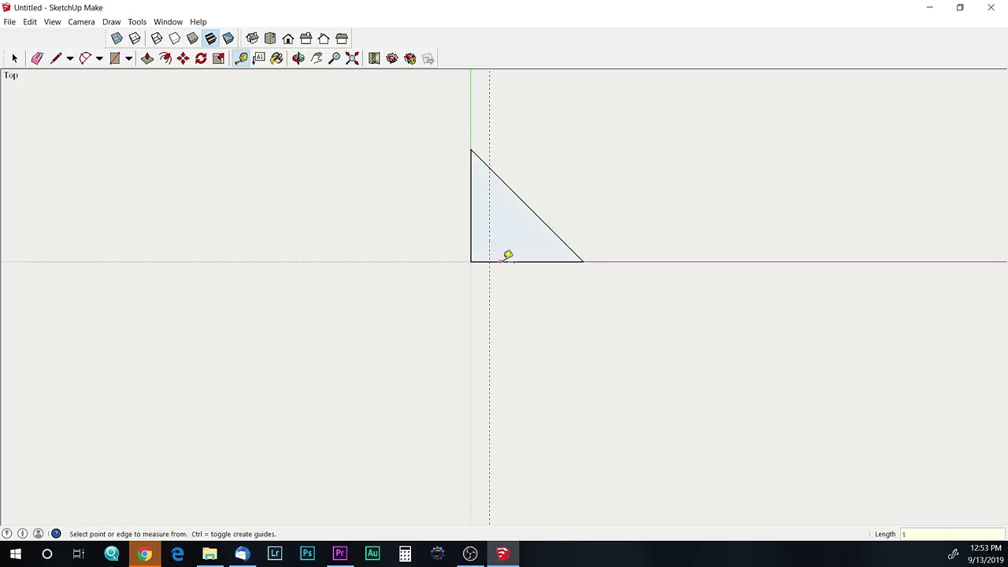
pyautogui.press('l')
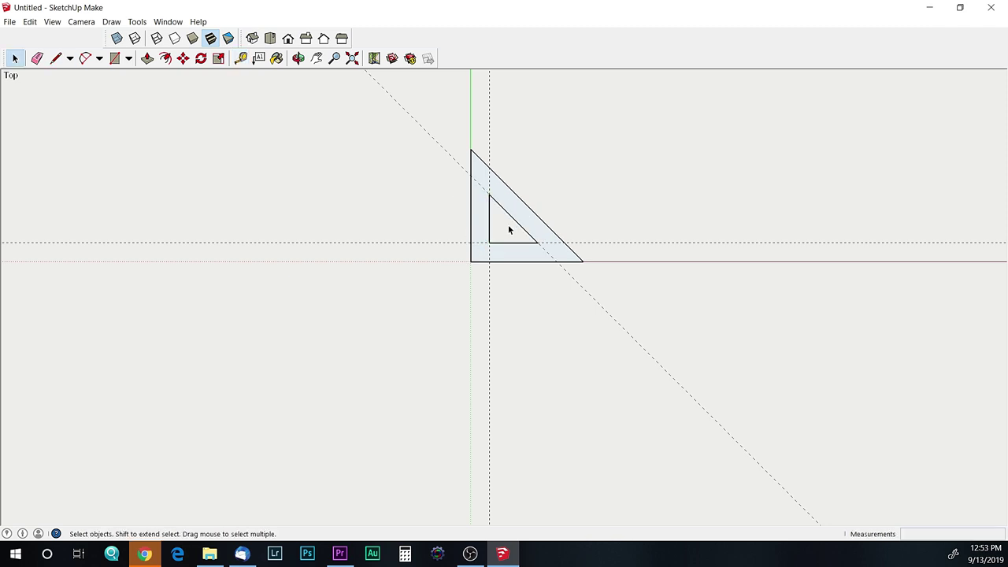
pyautogui.moveTo(509, 229); pyautogui.dragTo(543, 228, button='middle')
pyautogui.press('p')
pyautogui.press('space')
pyautogui.moveTo(450, 137); pyautogui.dragTo(623, 312)
pyautogui.press('g')
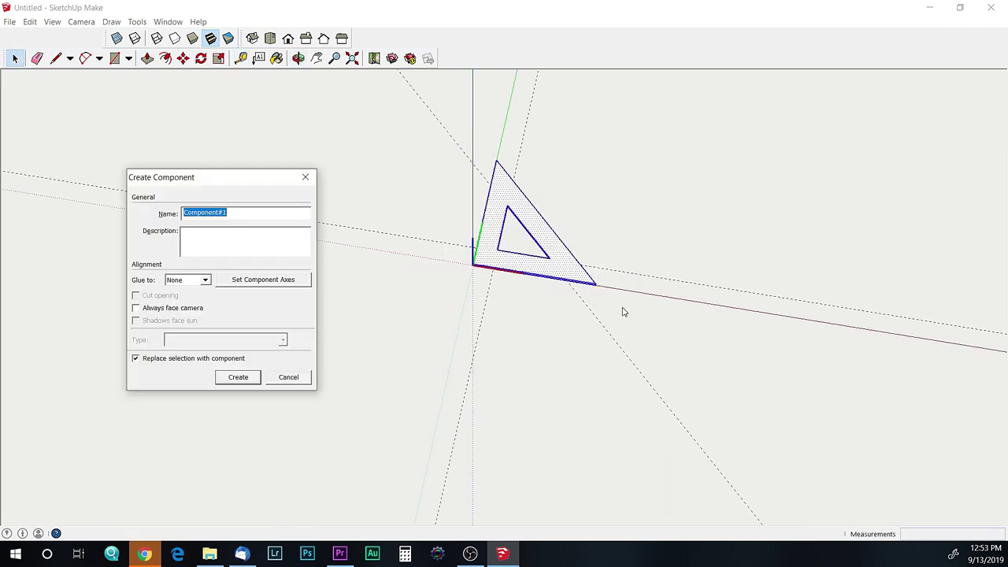
pyautogui.press('Return')
# Step: In top view, place a 60-degree protractor guide for the second triangle
pyautogui.click(270, 38)
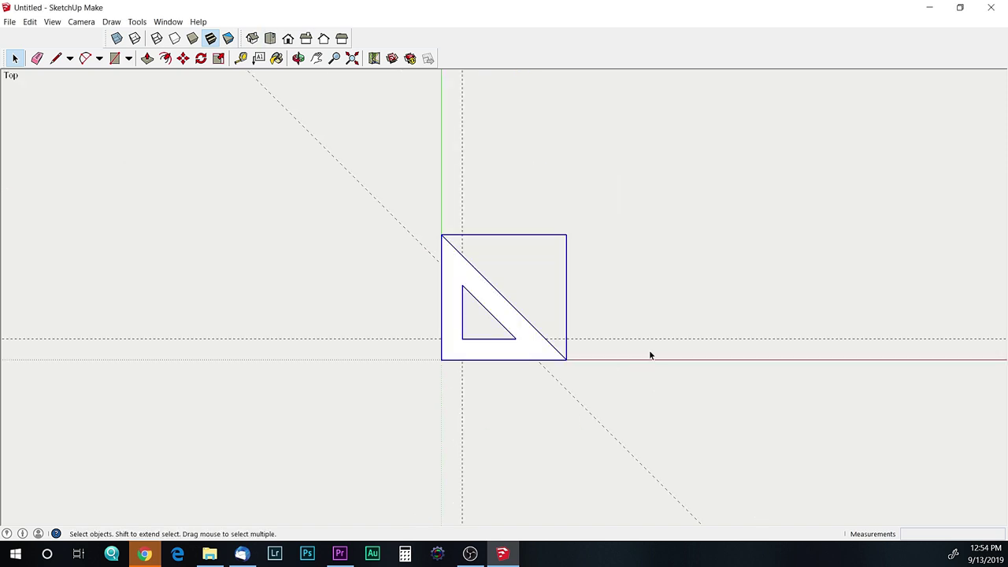
pyautogui.press('space')
pyautogui.click(614, 355)
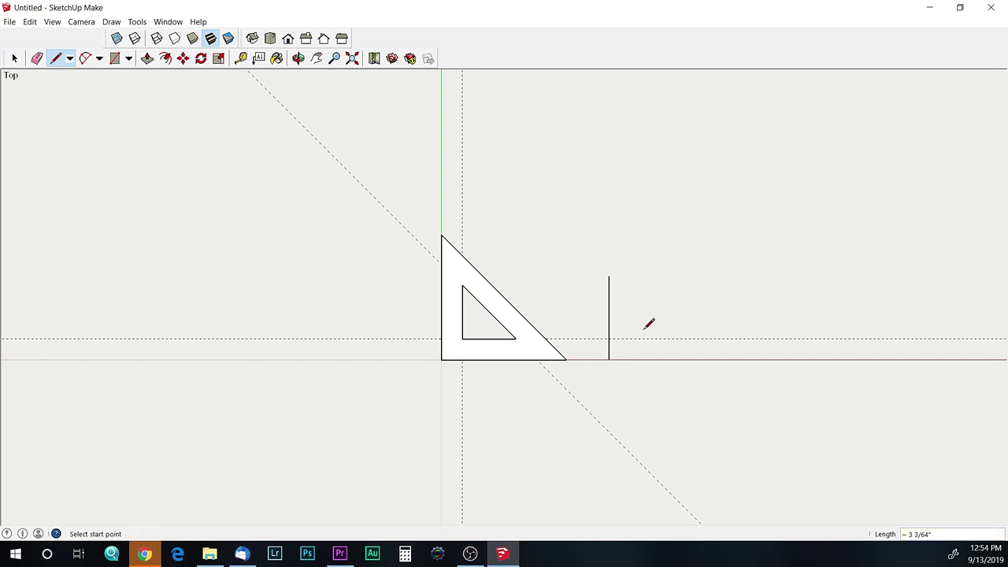
pyautogui.click(137, 21)
pyautogui.click(162, 205)
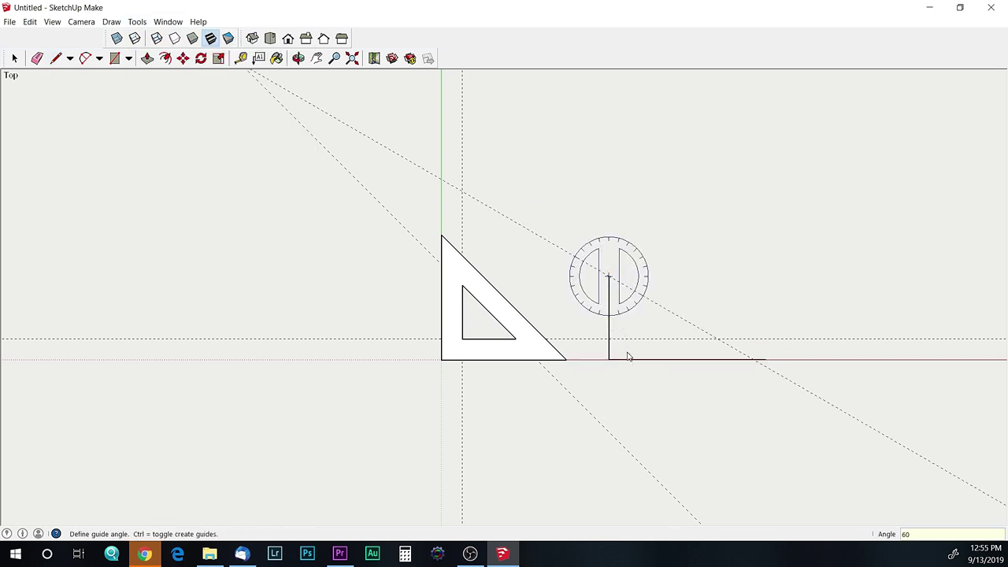
pyautogui.press('Return')
# Step: Draw the second triangle's edges and its inner cutout triangle along the guides
pyautogui.press('l')
pyautogui.click(609, 277)
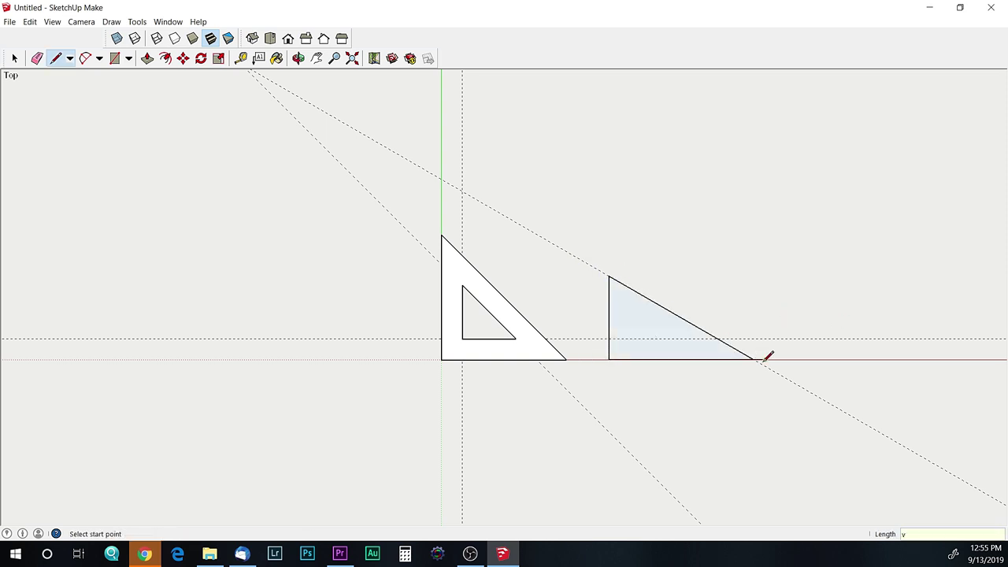
pyautogui.scroll(4, 618, 344)
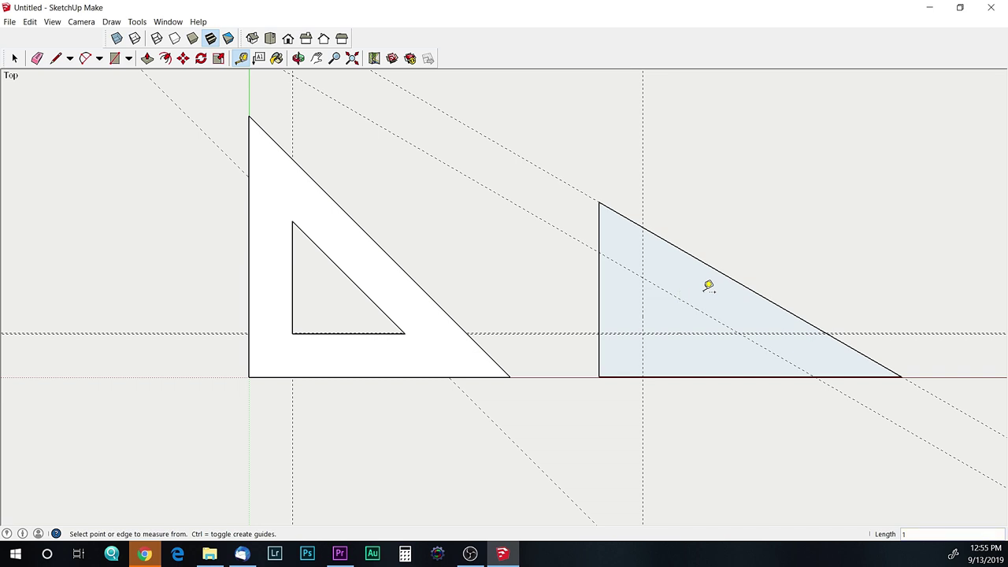
pyautogui.press('l')
pyautogui.click(643, 277)
pyautogui.scroll(6, 644, 331)
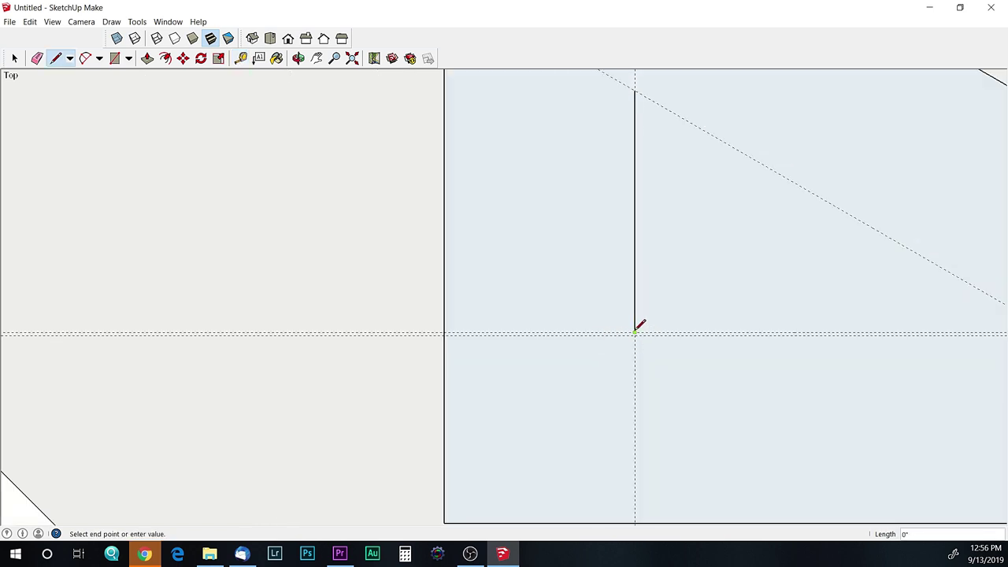
pyautogui.keyDown('shift'); pyautogui.moveTo(920, 311); pyautogui.dragTo(551, 333, button='middle'); pyautogui.keyUp('shift')
pyautogui.click(689, 351)
# Step: Push/Pull the triangle face to 1/8 inch thick
pyautogui.press('space')
pyautogui.scroll(-3, 326, 209)
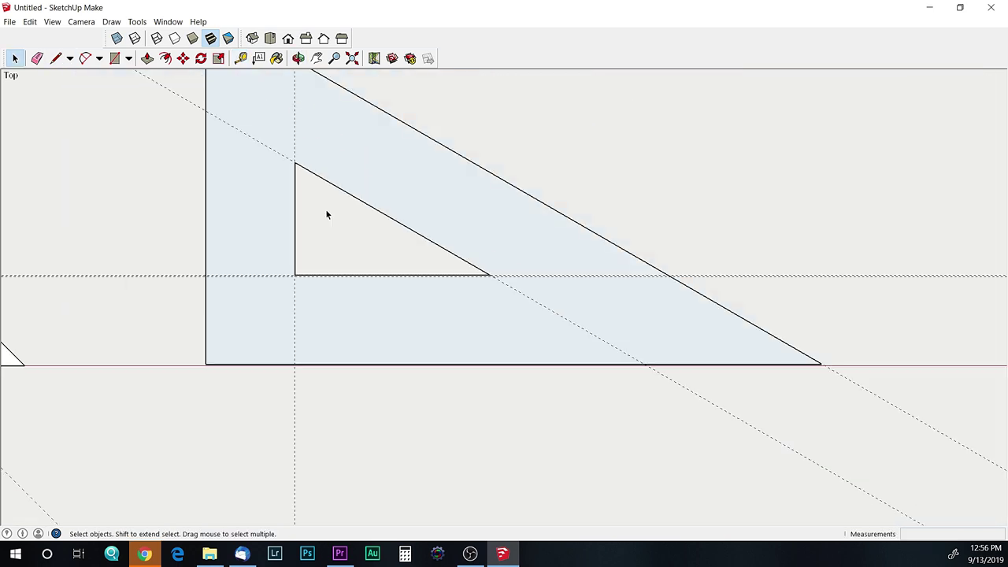
pyautogui.press('p')
pyautogui.doubleClick(400, 164)
pyautogui.moveTo(400, 164); pyautogui.dragTo(465, 355, button='middle')
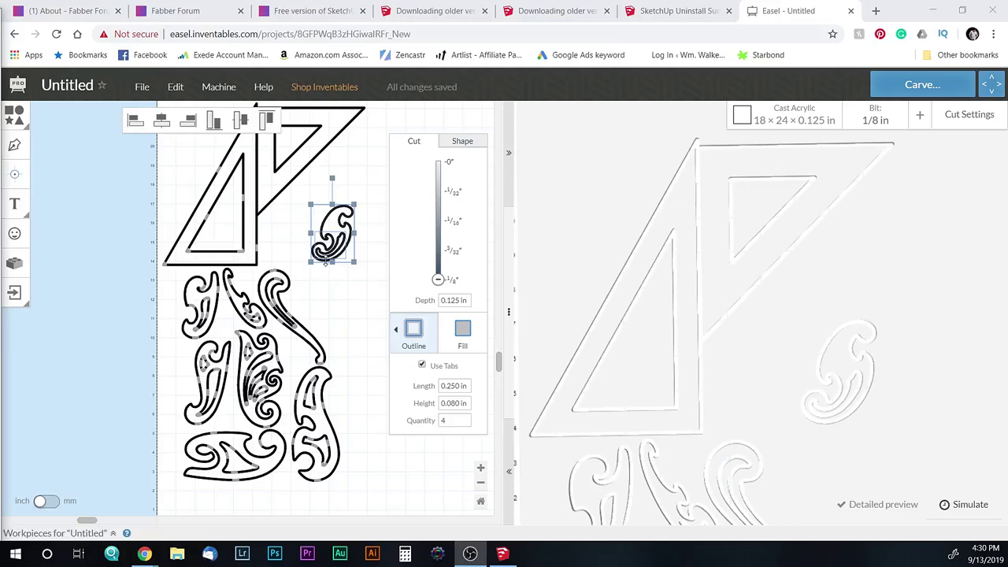
# Step: Move the swirl-and-triangle group and rotate it -40 degrees to 320°
pyautogui.moveTo(307, 252); pyautogui.dragTo(340, 230)
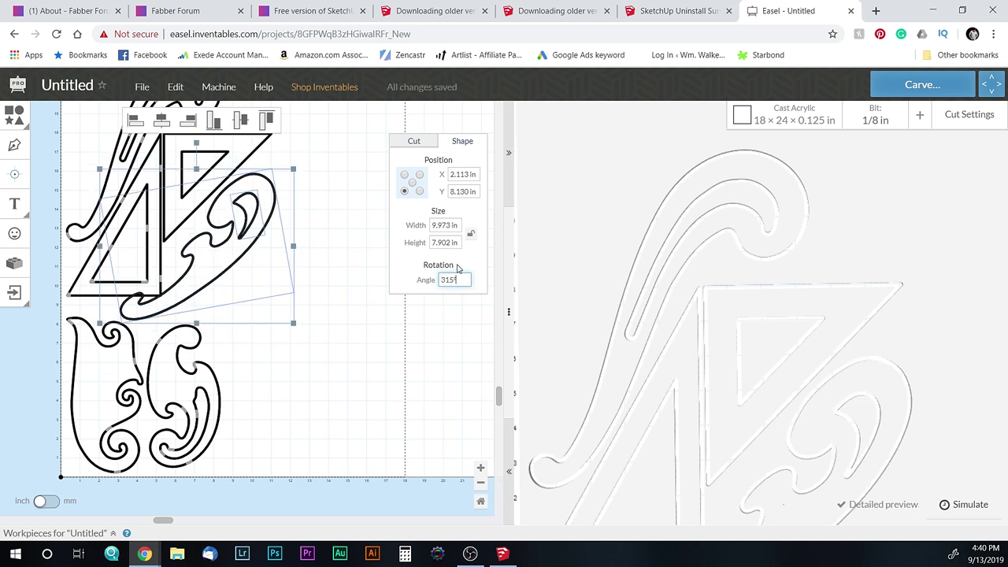
pyautogui.press('Return')
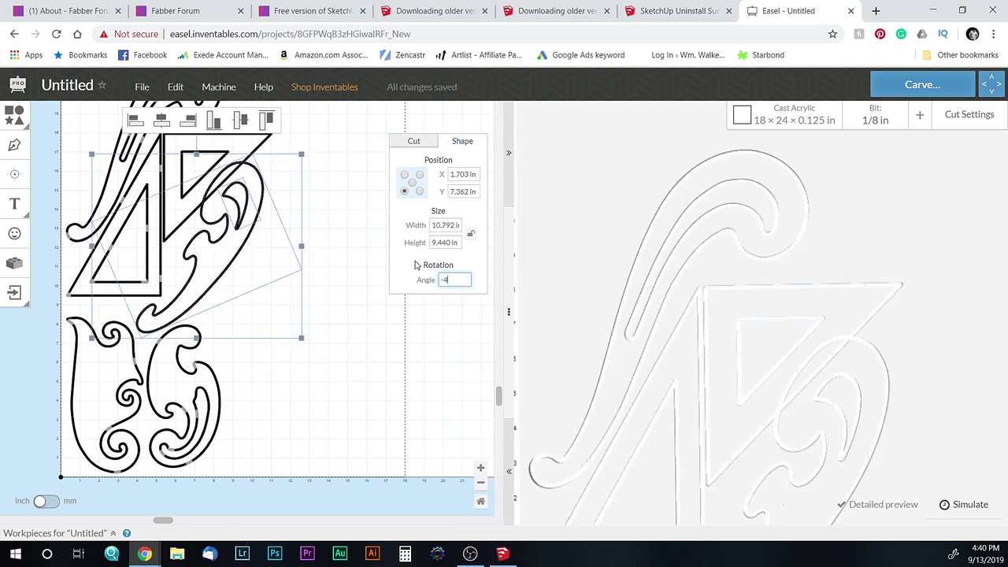
pyautogui.write('0')
pyautogui.press('Return')
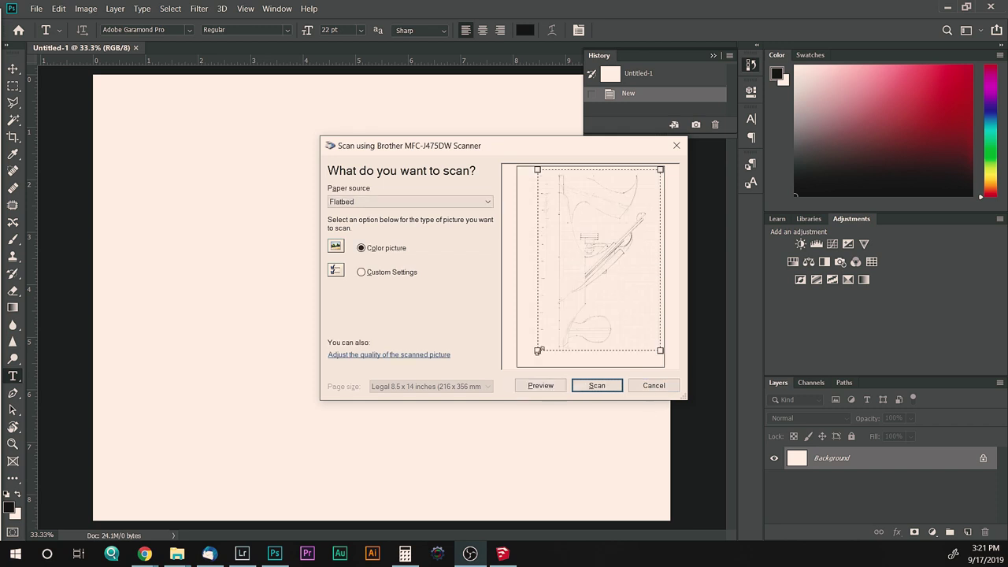
# Step: Scan the hand-drawn sketch and begin tracing the plane's sole with curved Pen anchors
pyautogui.click(600, 385)
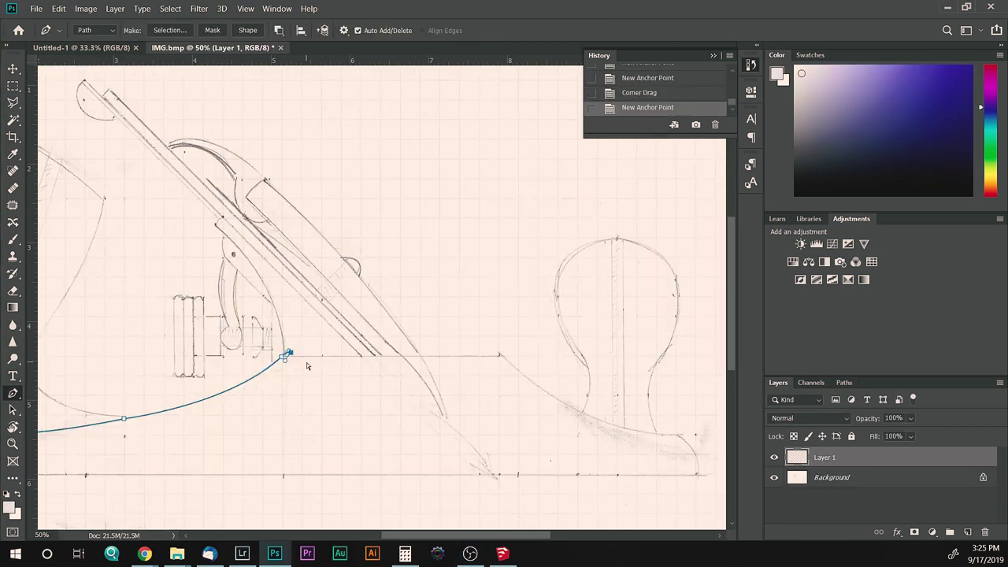
pyautogui.moveTo(675, 436); pyautogui.dragTo(538, 441)
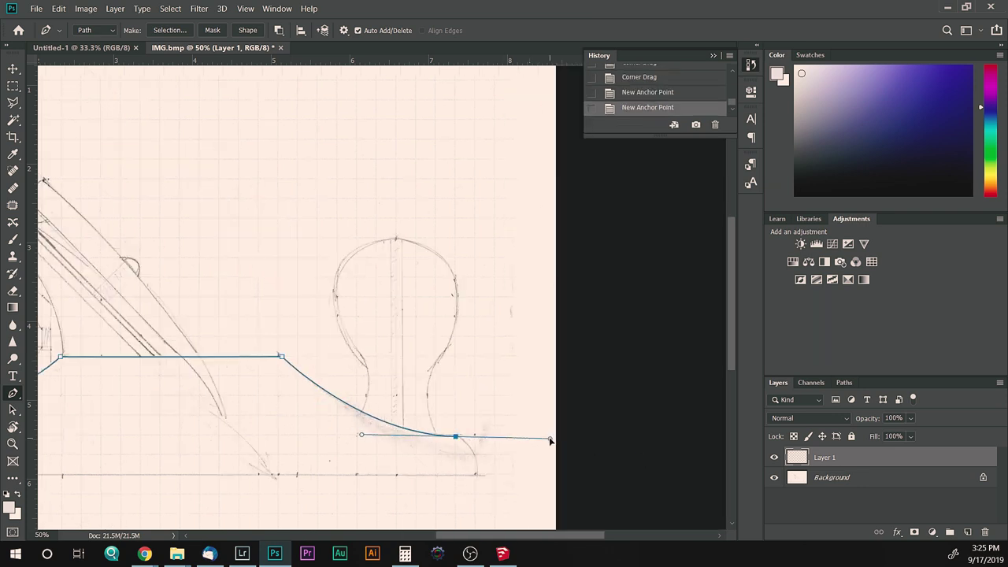
pyautogui.keyDown('alt'); pyautogui.click(476, 473); pyautogui.keyUp('alt')
# Step: Continue the Pen path across the left side, adding an anchor where the frog meets the sole
pyautogui.moveTo(188, 476); pyautogui.dragTo(432, 437)
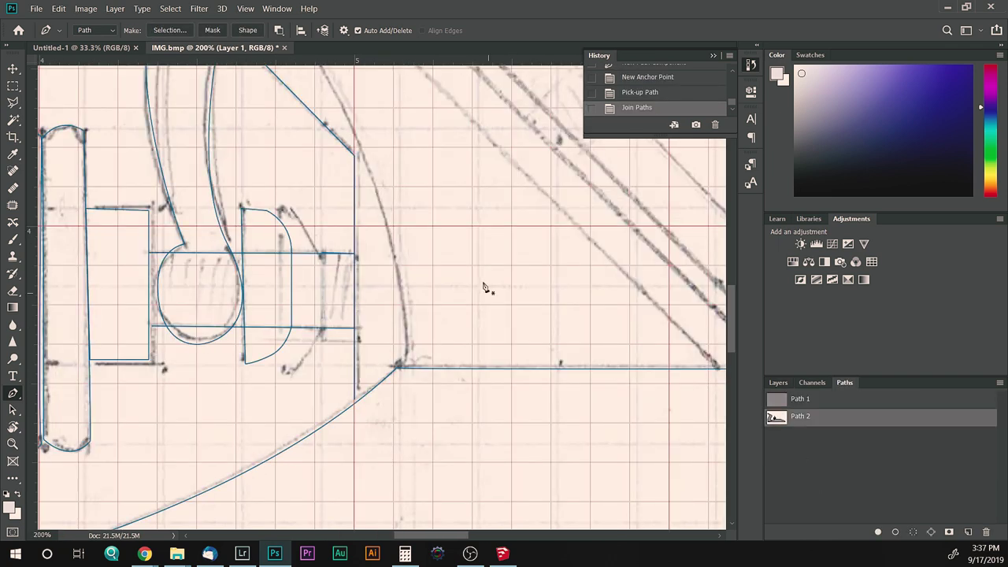
pyautogui.moveTo(484, 286); pyautogui.dragTo(438, 451)
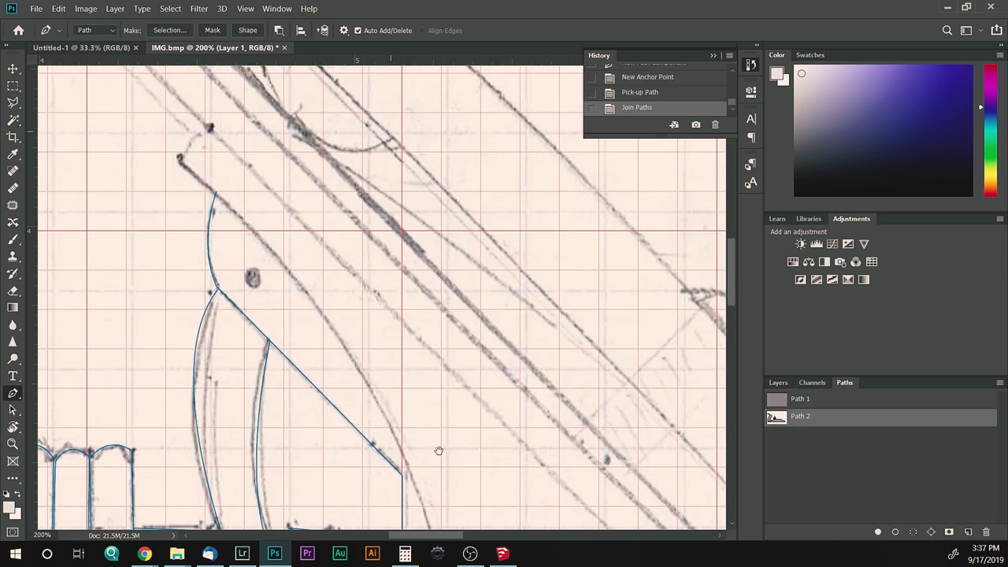
pyautogui.click(391, 419)
pyautogui.hotkey('ctrl', 'z')
pyautogui.keyDown('alt'); pyautogui.scroll(-3, 400, 321); pyautogui.keyUp('alt')
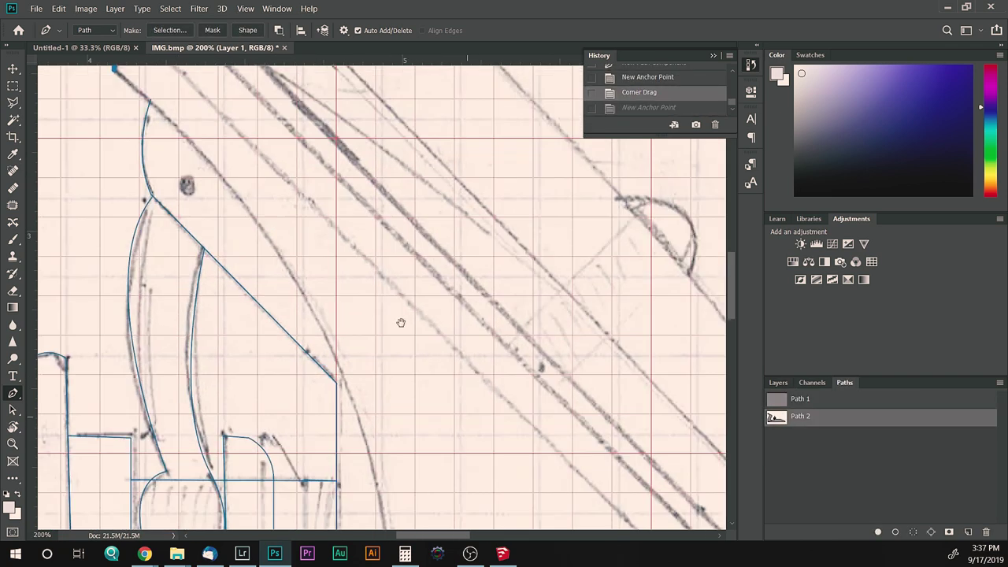
pyautogui.click(383, 516)
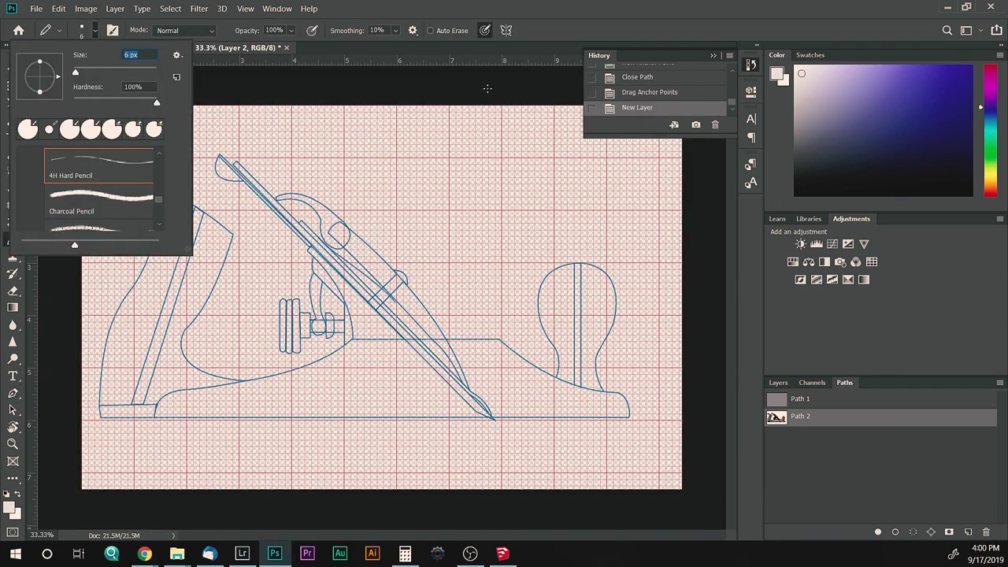
pyautogui.click(244, 8)
# Step: Hide the grid and fill Layer 1 with the background colour
pyautogui.click(331, 339)
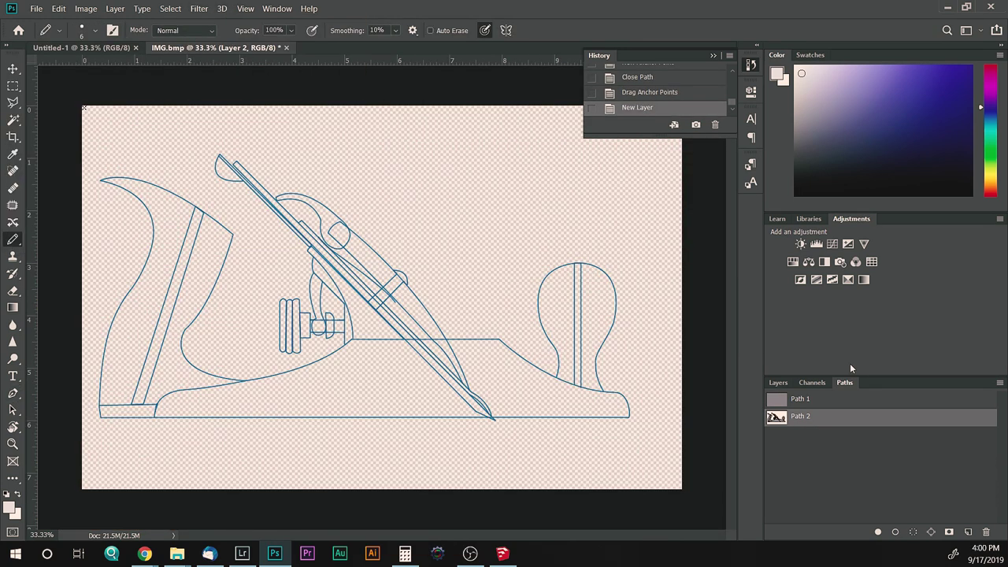
pyautogui.click(778, 382)
pyautogui.click(824, 477)
pyautogui.hotkey('alt', 'BackSpace')
# Step: Stroke Path 2 with the Pencil, then deselect the path
pyautogui.click(844, 382)
pyautogui.keyDown('alt'); pyautogui.click(894, 531); pyautogui.keyUp('alt')
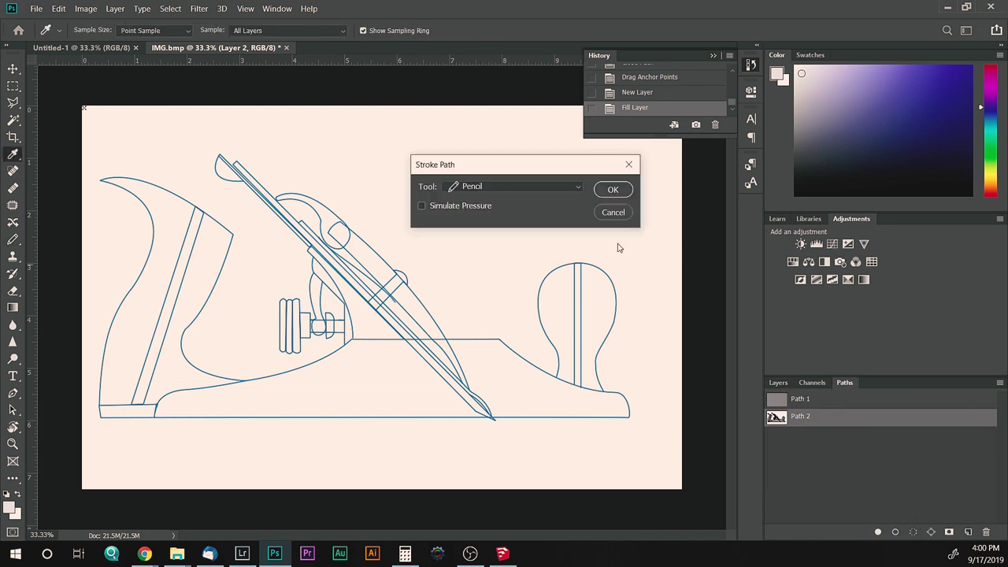
pyautogui.press('Return')
pyautogui.click(794, 435)
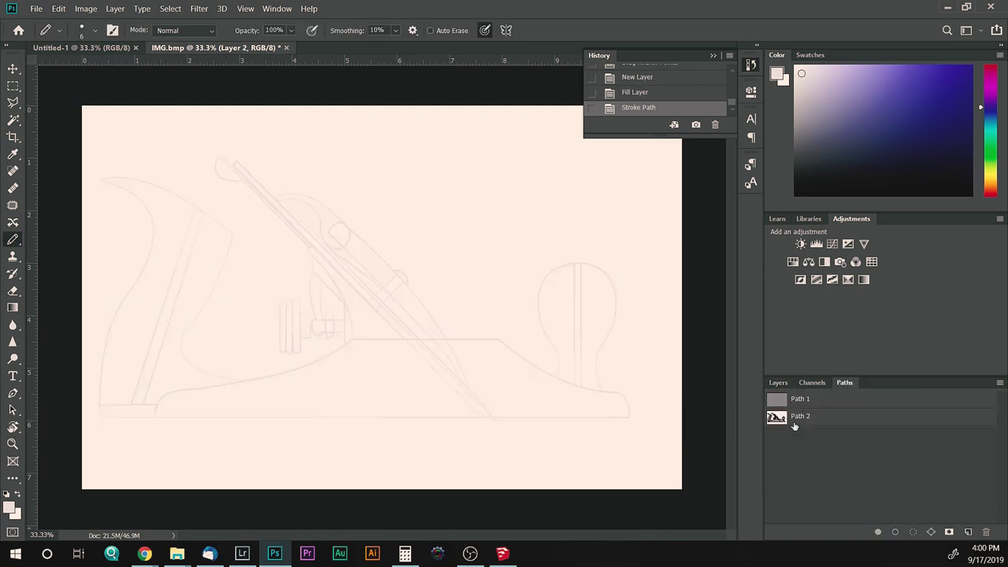
# Step: Set the layer's blend mode to Hard Mix
pyautogui.click(777, 381)
pyautogui.click(811, 417)
pyautogui.click(811, 418)
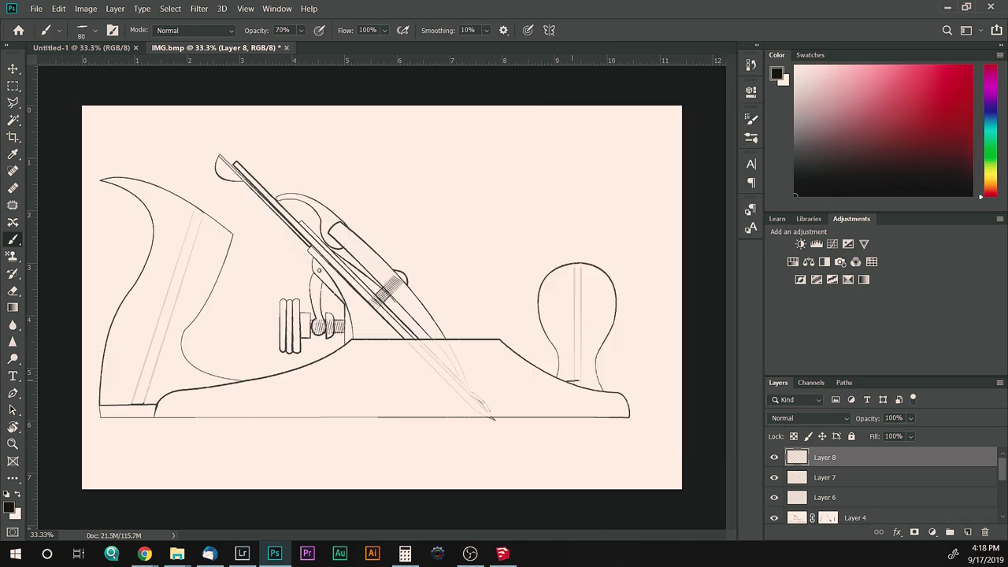
# Step: Adjust the brush tip for hatching and move Layer 11 within the layer stack
pyautogui.click(754, 138)
pyautogui.click(575, 266)
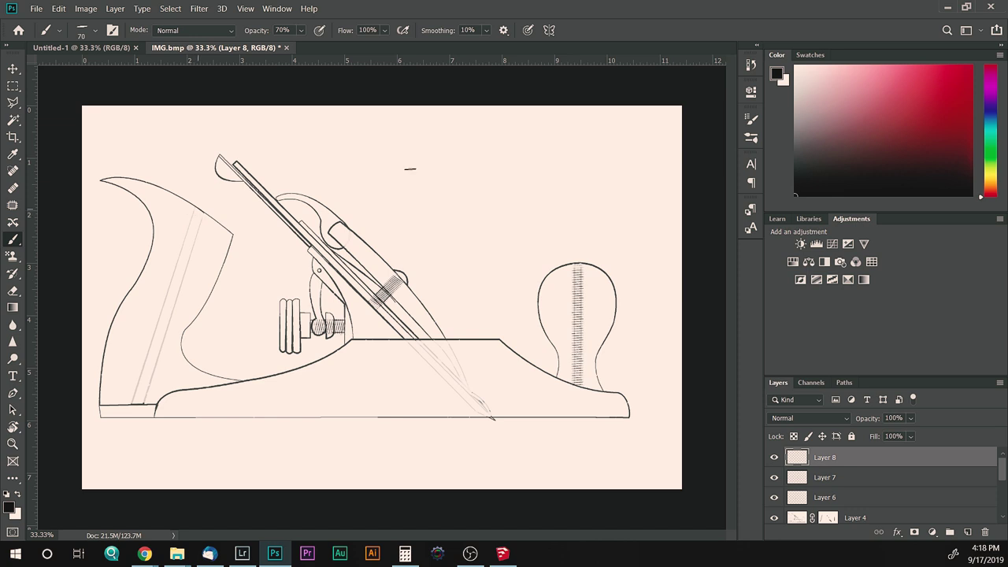
pyautogui.click(751, 119)
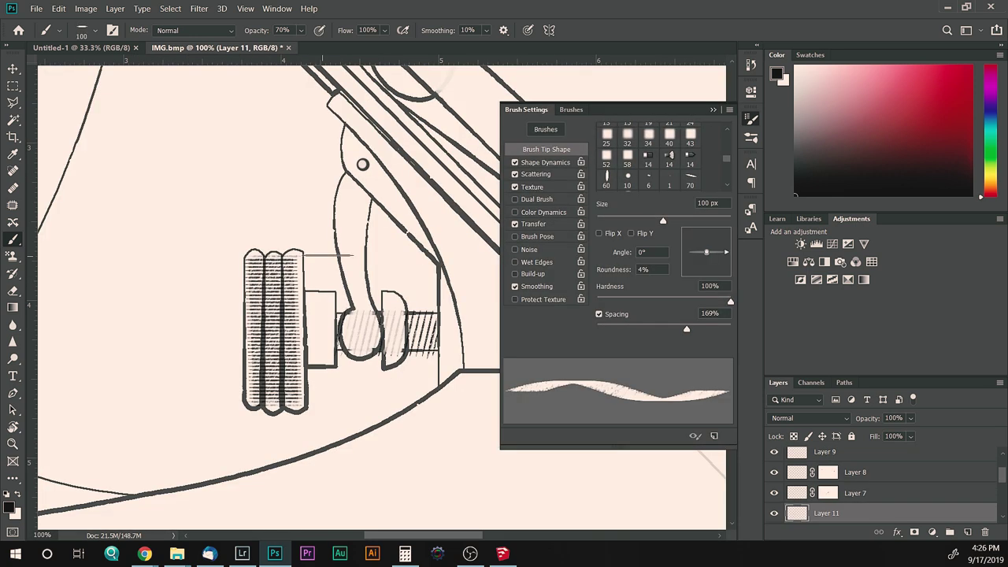
pyautogui.moveTo(1002, 474); pyautogui.dragTo(1004, 486)
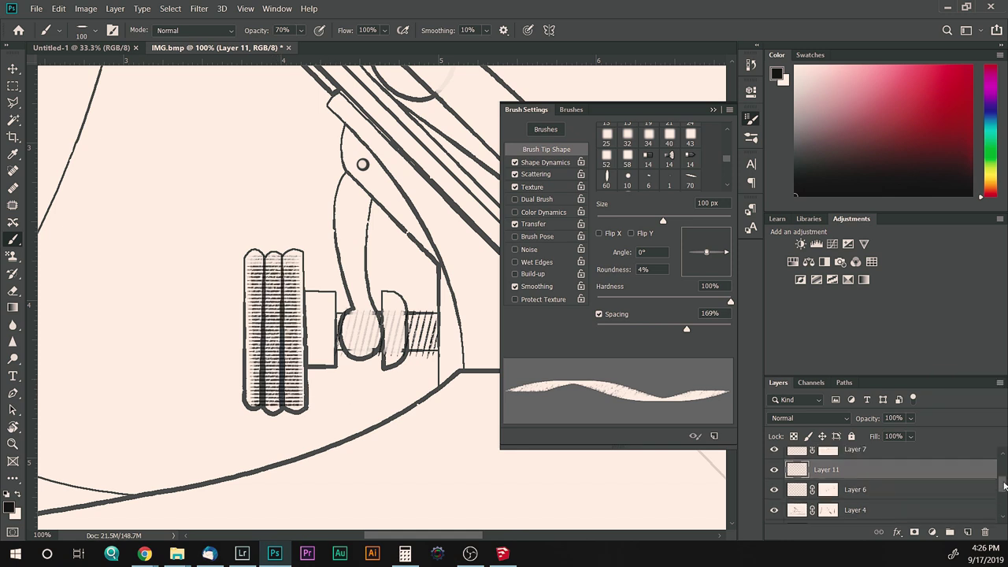
pyautogui.moveTo(807, 492); pyautogui.dragTo(806, 481)
pyautogui.hotkey('ctrl', '-')
pyautogui.hotkey('ctrl', '-')
pyautogui.hotkey('ctrl', '-')
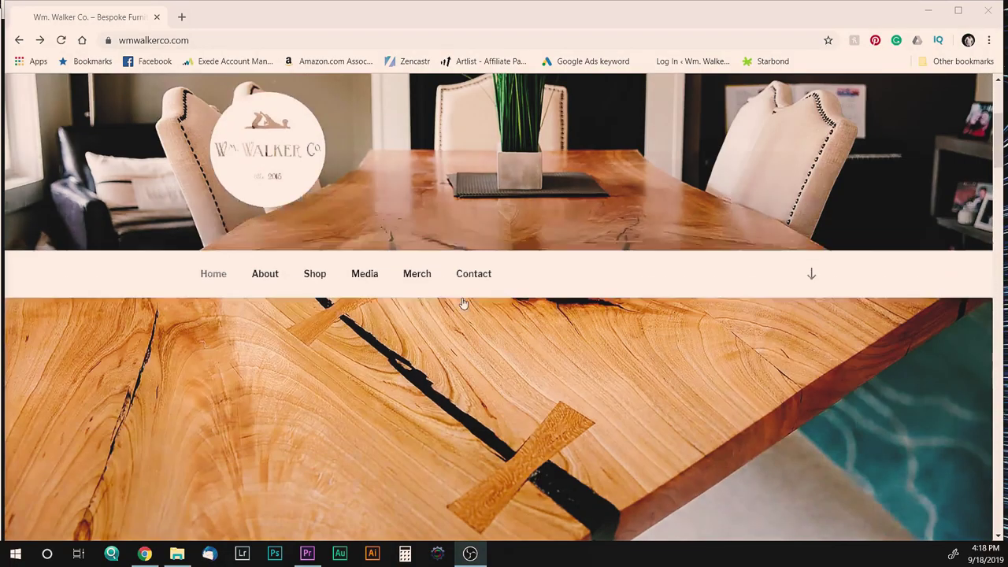
# Step: Open the Wm. Walker Co. merch store and pick the grey shirt colour
pyautogui.scroll(10, 464, 296)
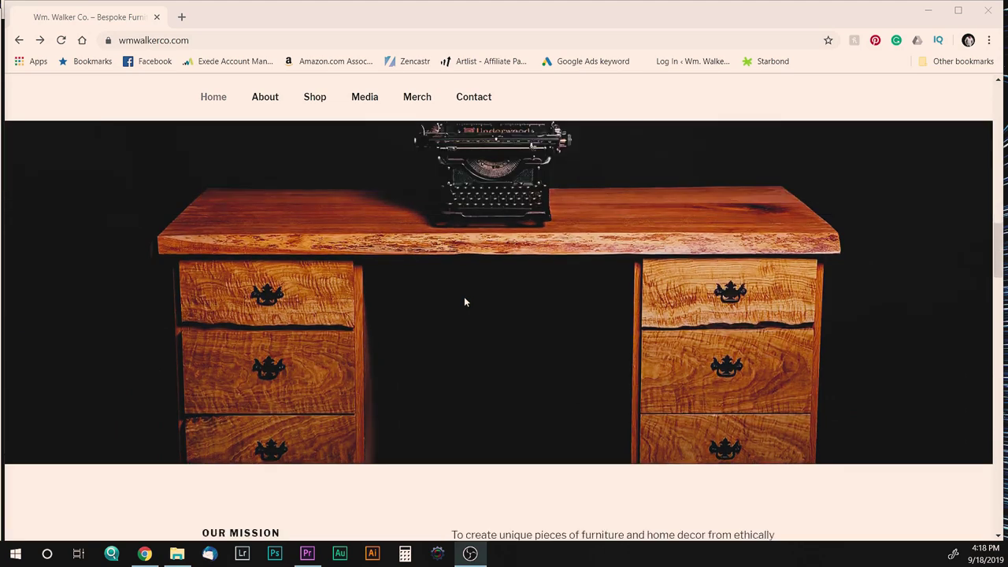
pyautogui.scroll(2, 465, 297)
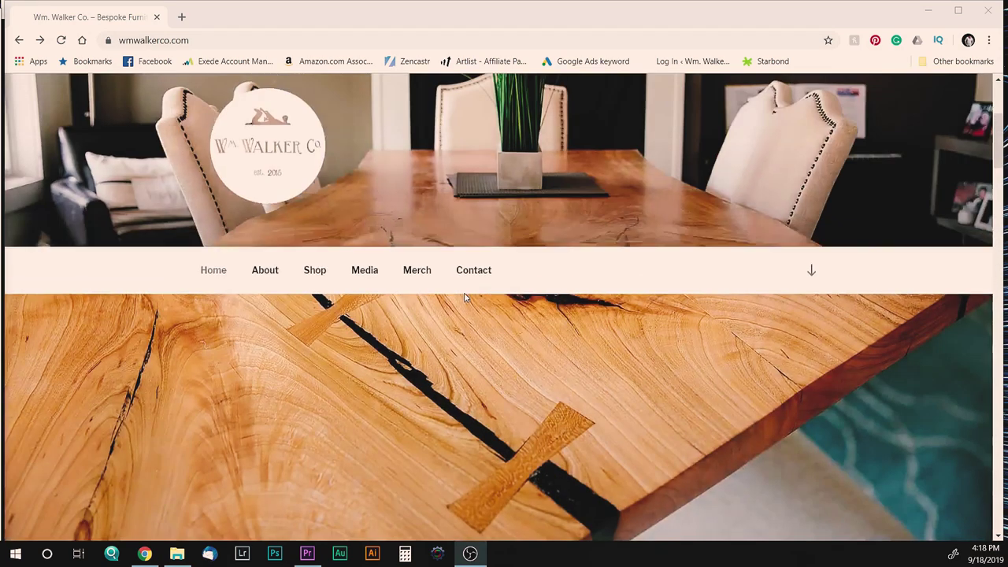
pyautogui.click(417, 387)
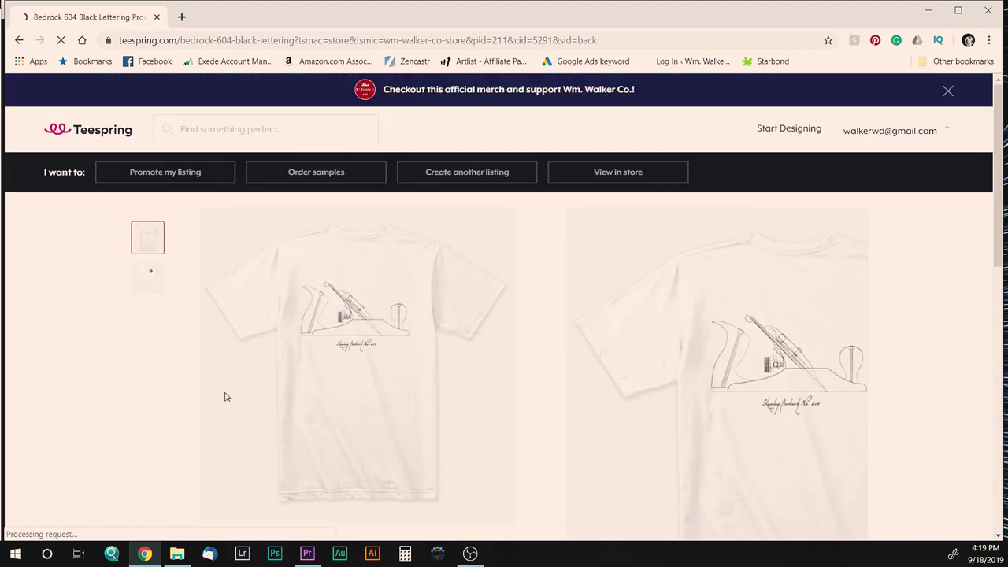
pyautogui.scroll(-3, 445, 400)
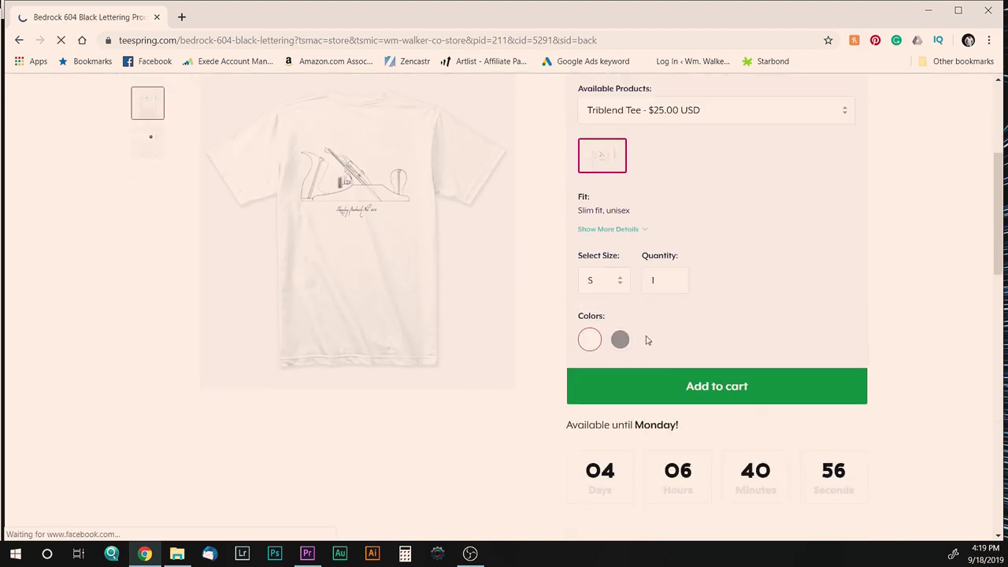
pyautogui.click(620, 340)
# Step: Show the grey shirt's front and open the Bedrock 604 White Lettering listing
pyautogui.scroll(3, 392, 285)
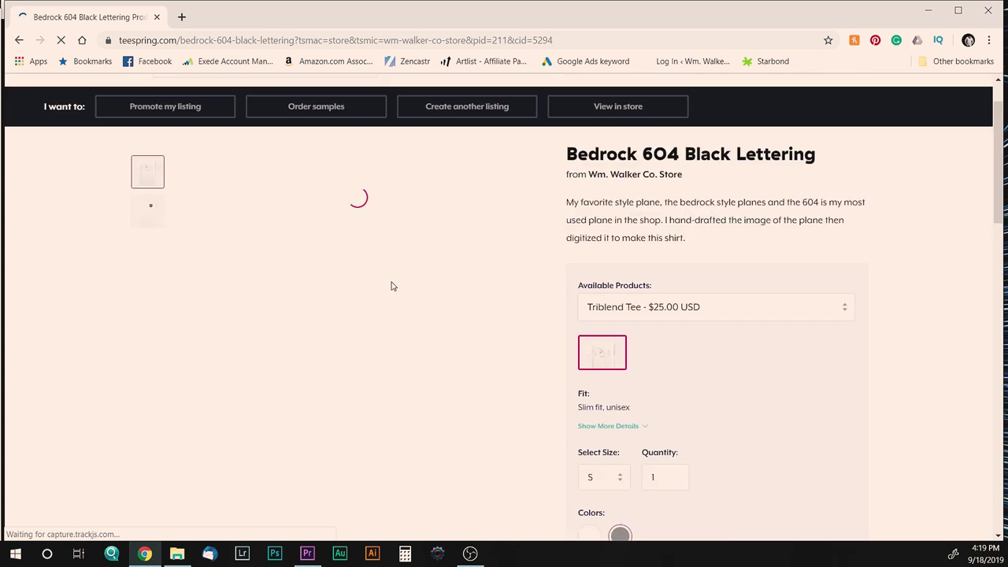
pyautogui.click(149, 214)
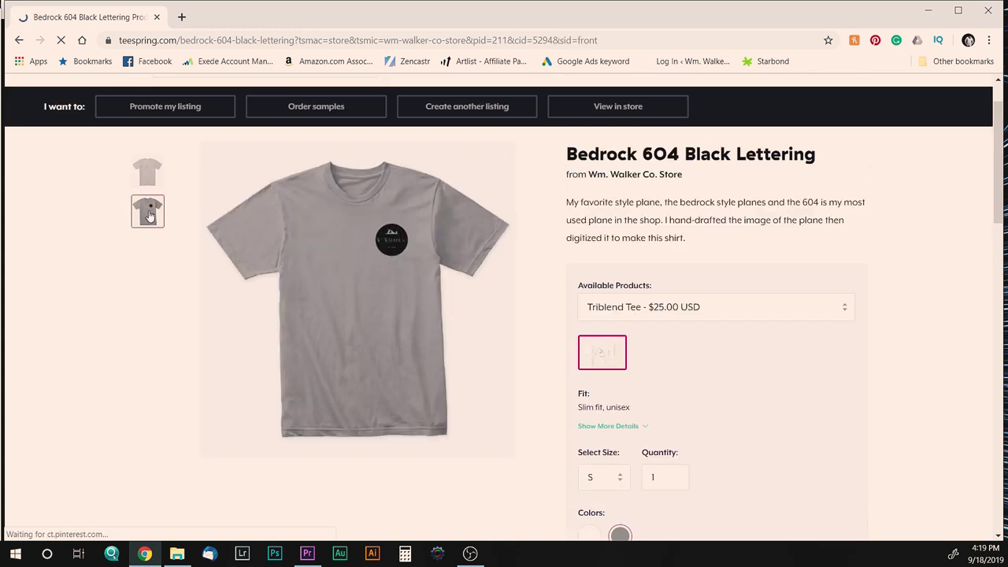
pyautogui.click(147, 177)
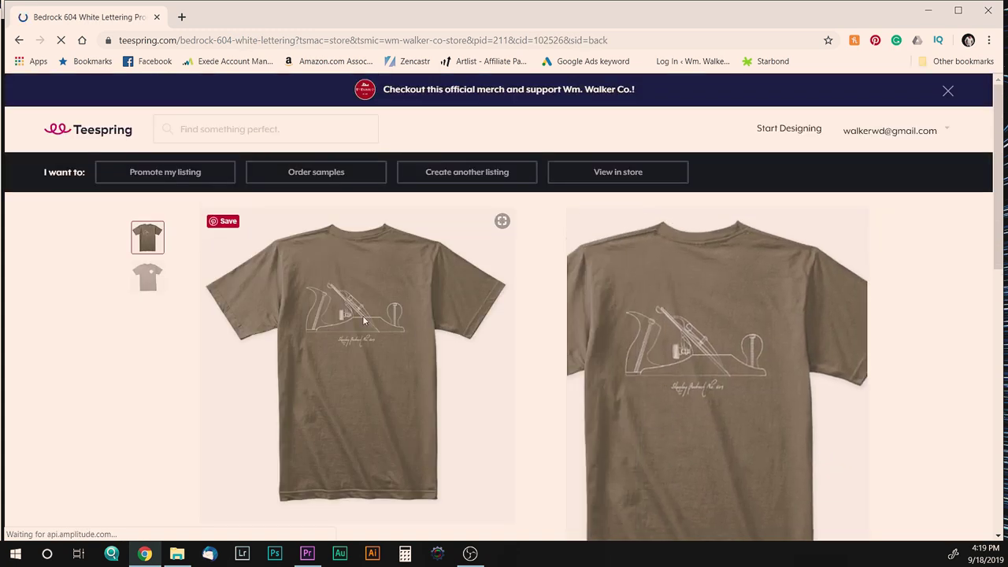